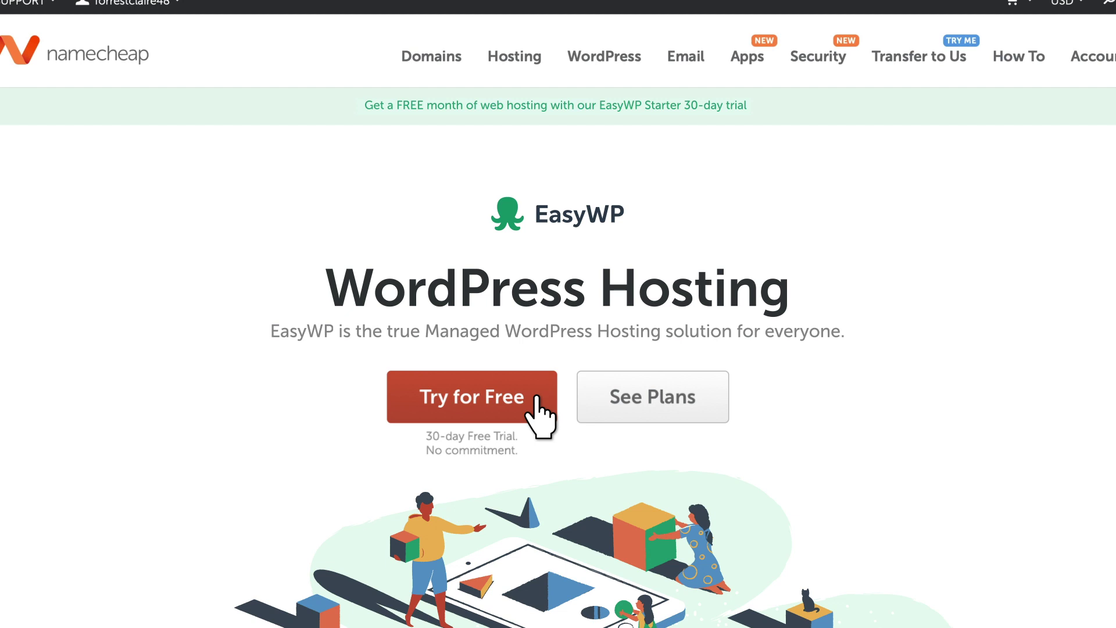
# Start the free EasyWP trial and choose a temporary easywp.com domain named claireforrest.
pyautogui.click(523, 405)
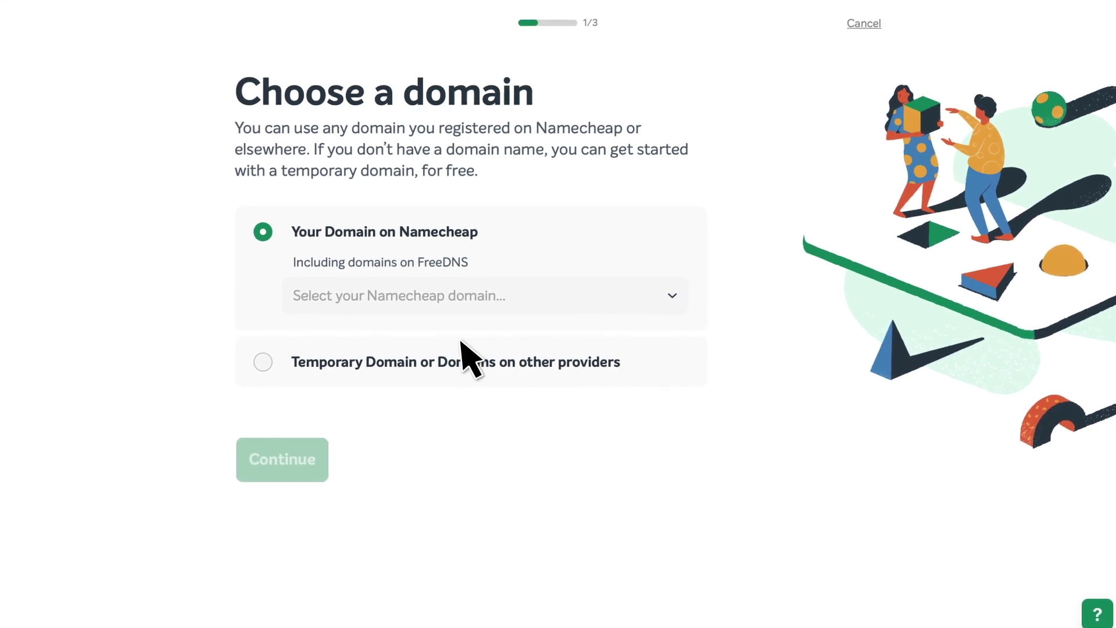
pyautogui.click(348, 371)
pyautogui.click(313, 428)
pyautogui.write('claire')
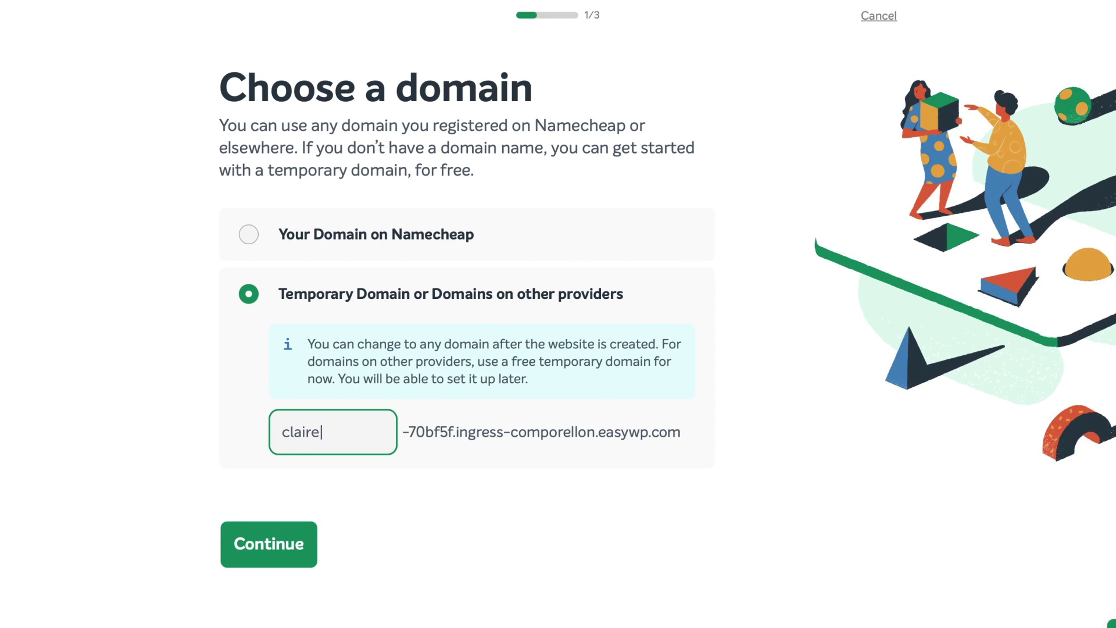
pyautogui.write('forrest')
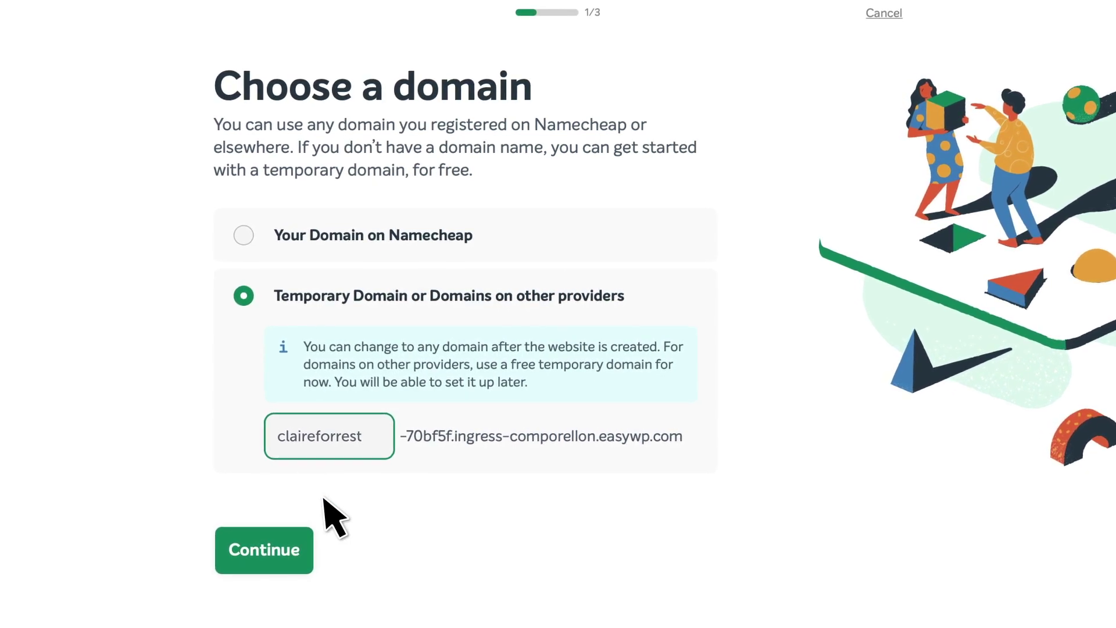
# Select the WP101, Yoast SEO and WooCommerce plugins and proceed to the site review.
pyautogui.click(262, 552)
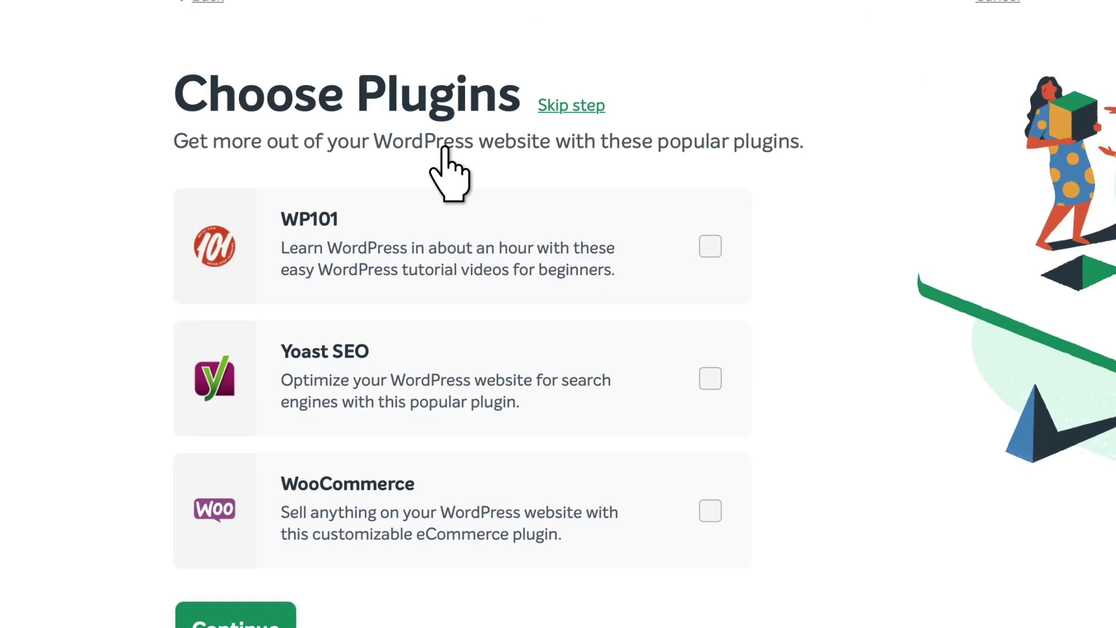
pyautogui.click(693, 243)
pyautogui.click(693, 363)
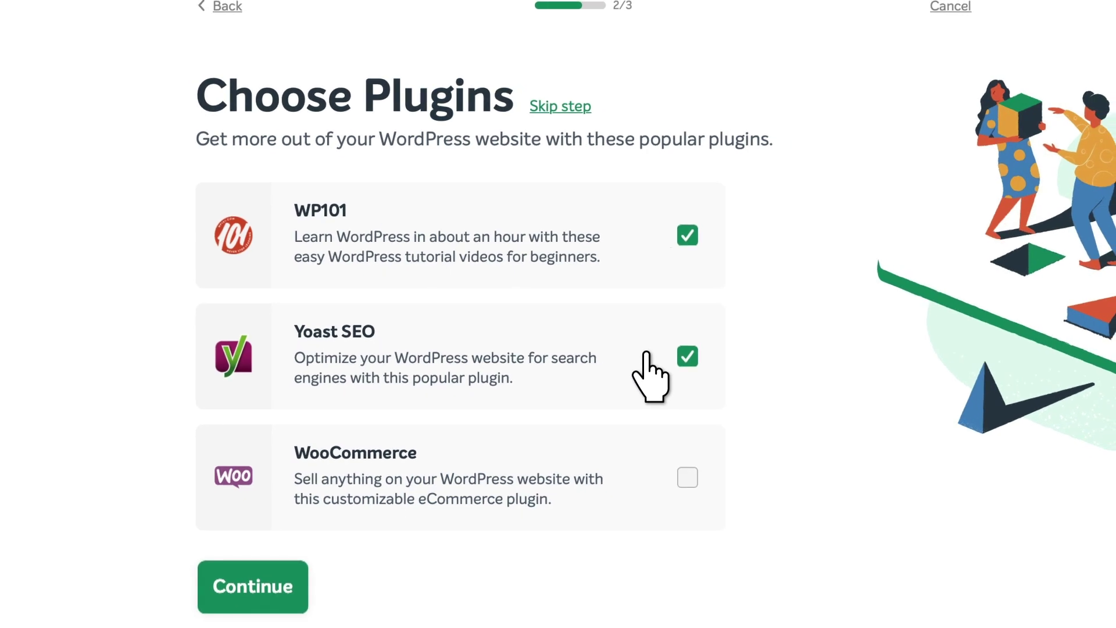
pyautogui.click(693, 486)
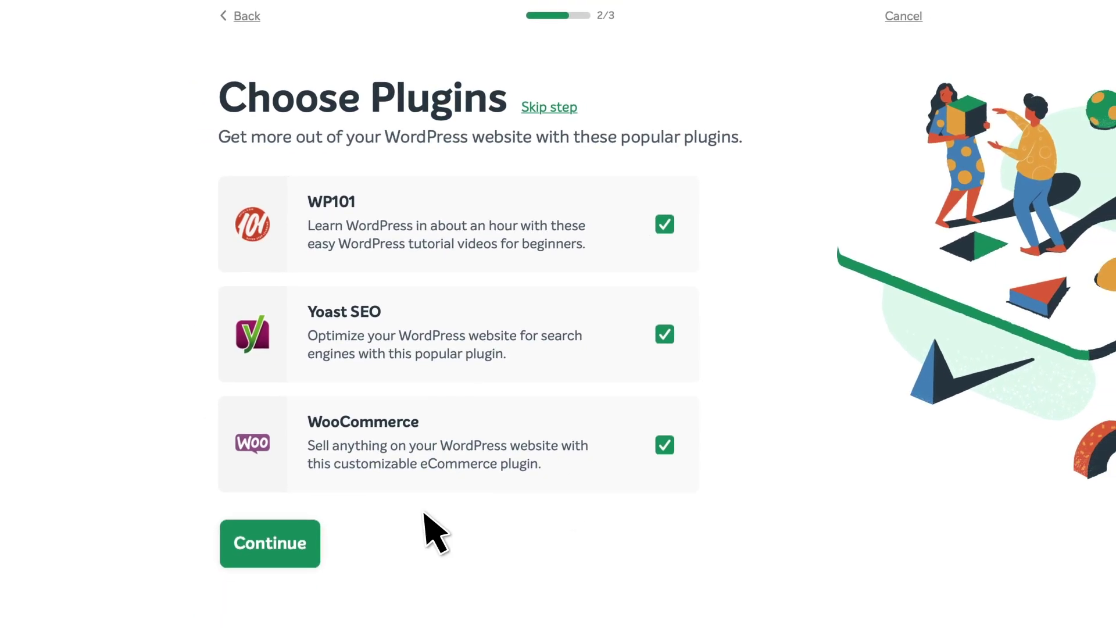
pyautogui.click(282, 511)
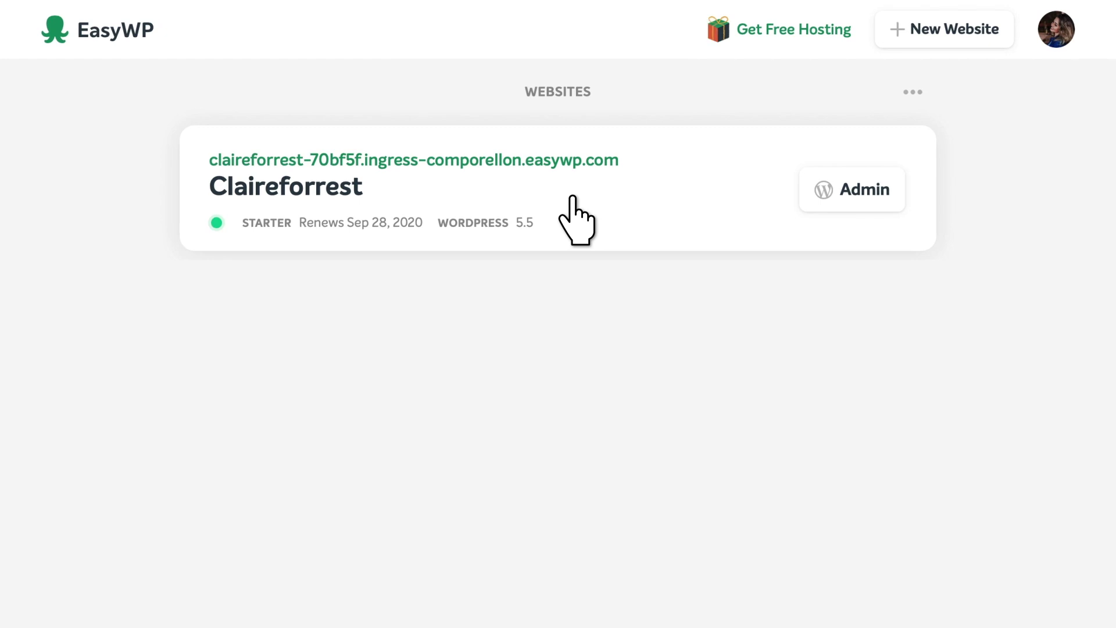
# Open the Claireforrest website card to view its Overview details.
pyautogui.click(574, 207)
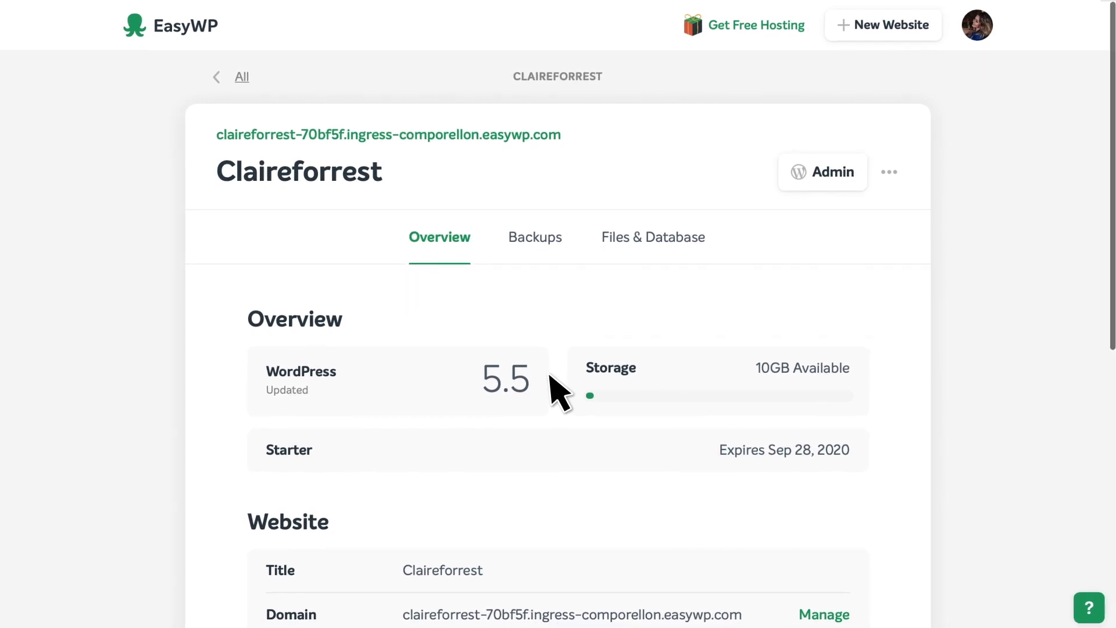
pyautogui.scroll(-3, 558, 390)
pyautogui.scroll(-3, 549, 383)
pyautogui.scroll(-1, 541, 381)
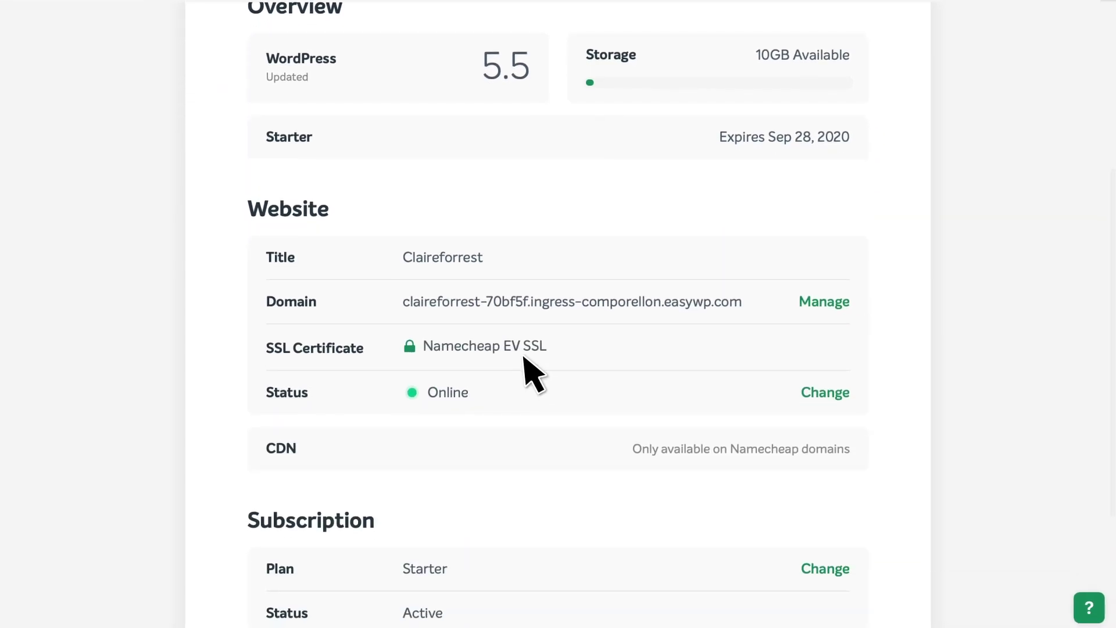
pyautogui.scroll(3, 541, 381)
pyautogui.scroll(3, 549, 375)
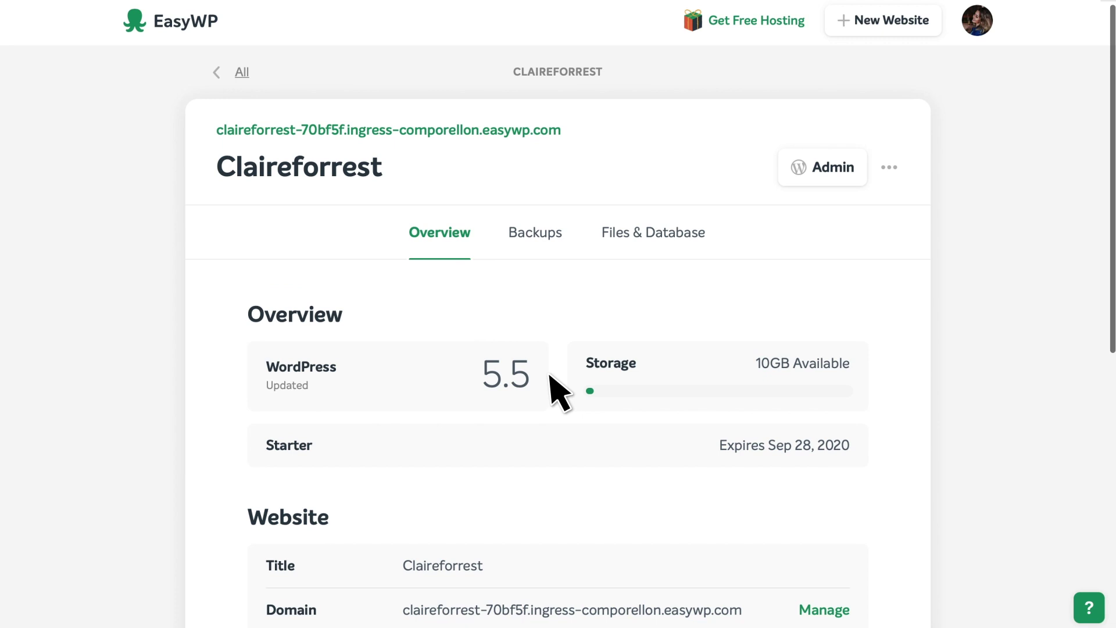
pyautogui.scroll(1, 554, 358)
pyautogui.click(539, 235)
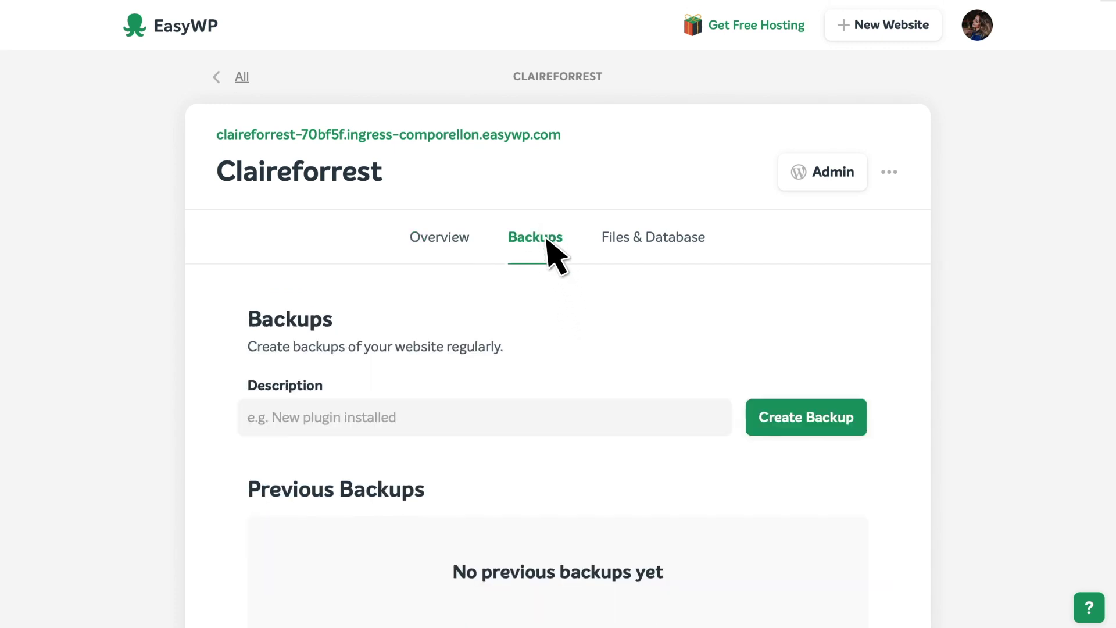
pyautogui.click(645, 240)
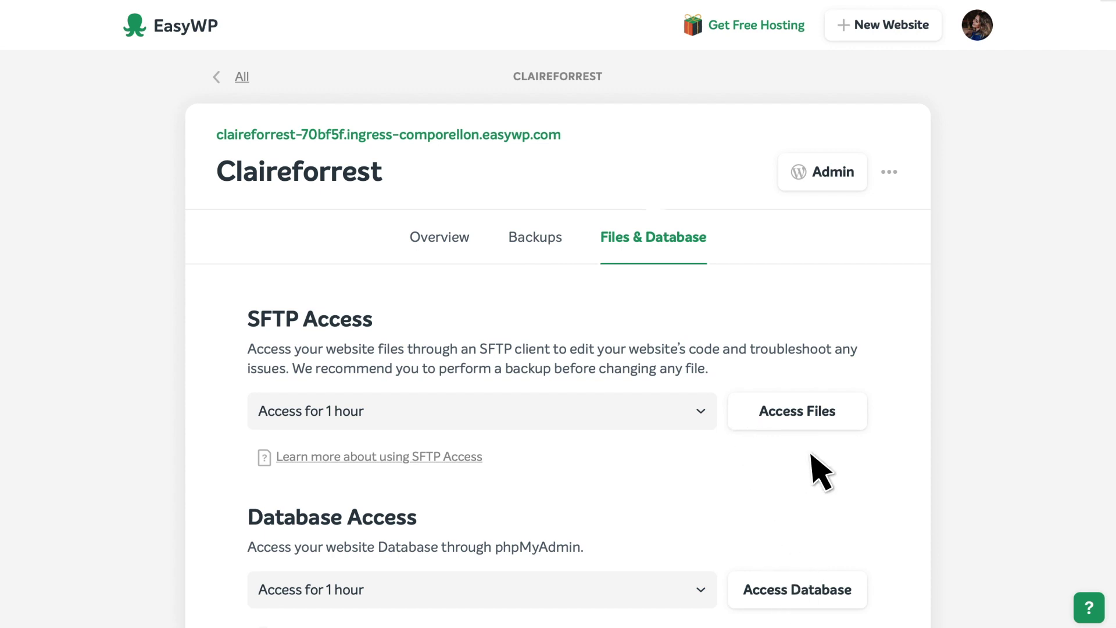
# From the WordPress dashboard, start the 'First Steps' post and move into its body.
pyautogui.click(824, 172)
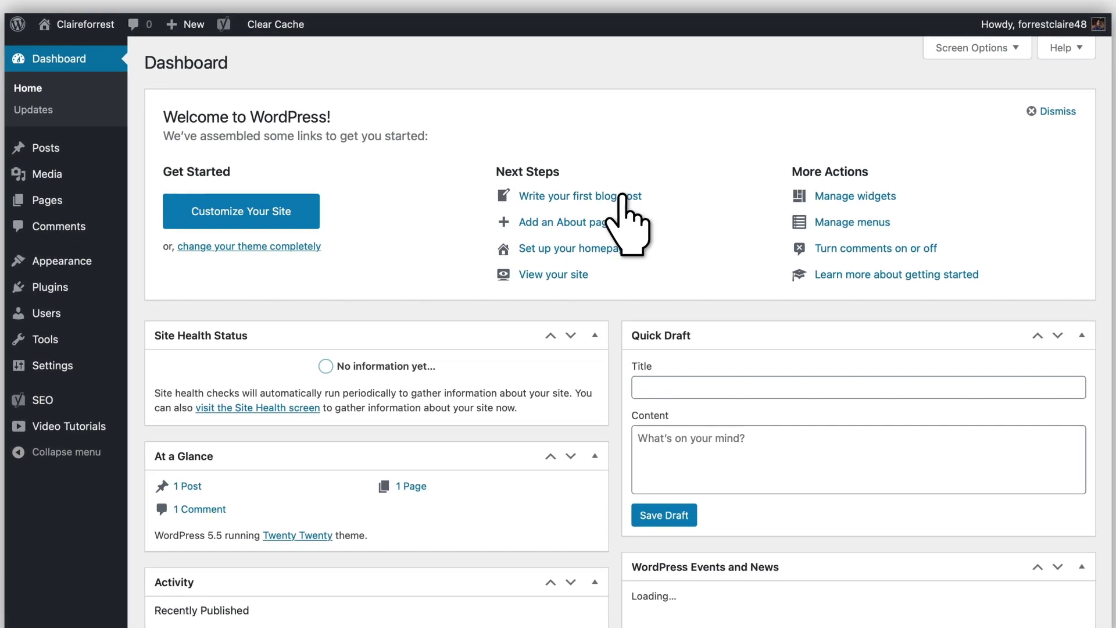
pyautogui.click(575, 184)
pyautogui.write('First Steps')
pyautogui.press('Return')
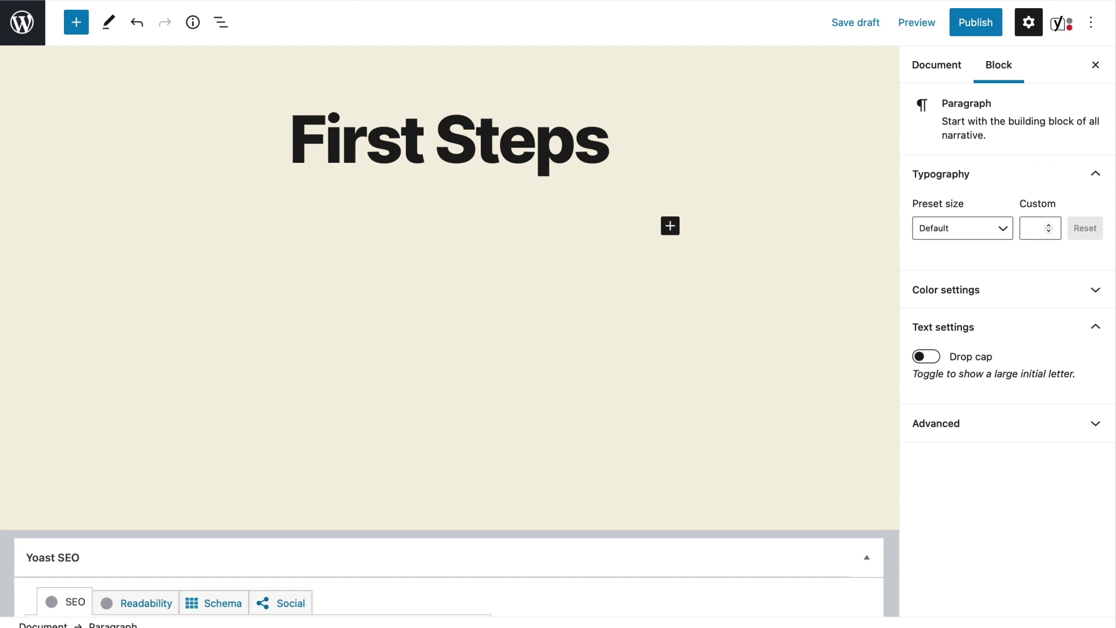
pyautogui.write("Today is an important day. I'm starting a new blog")
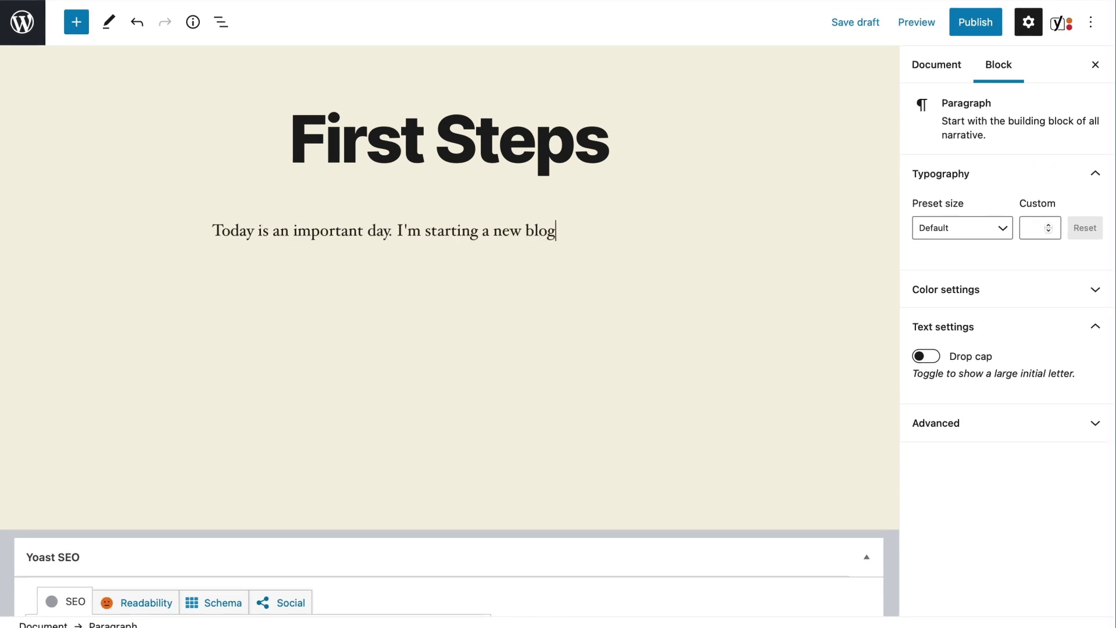